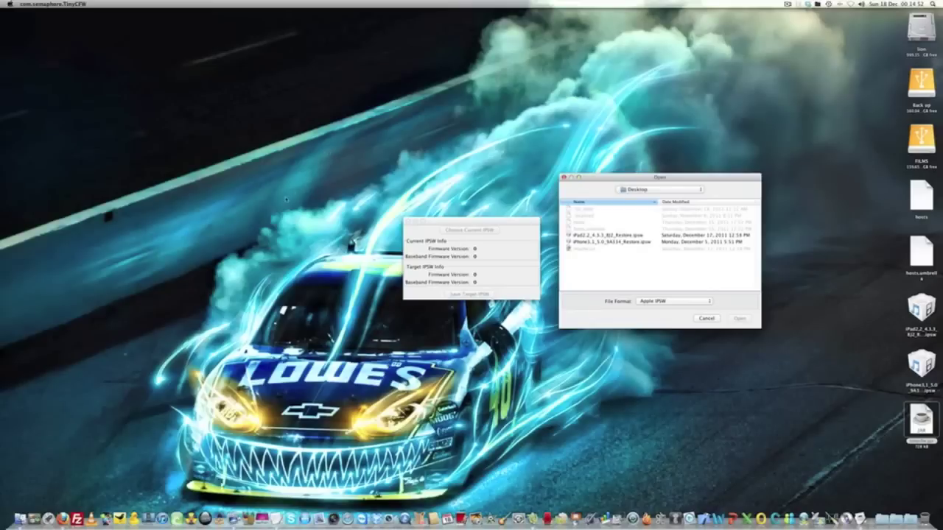
Step: Switch from TinyCFW's Desktop Open dialog over to the Finder
{"action": "left_click", "coordinate": [921, 420]}
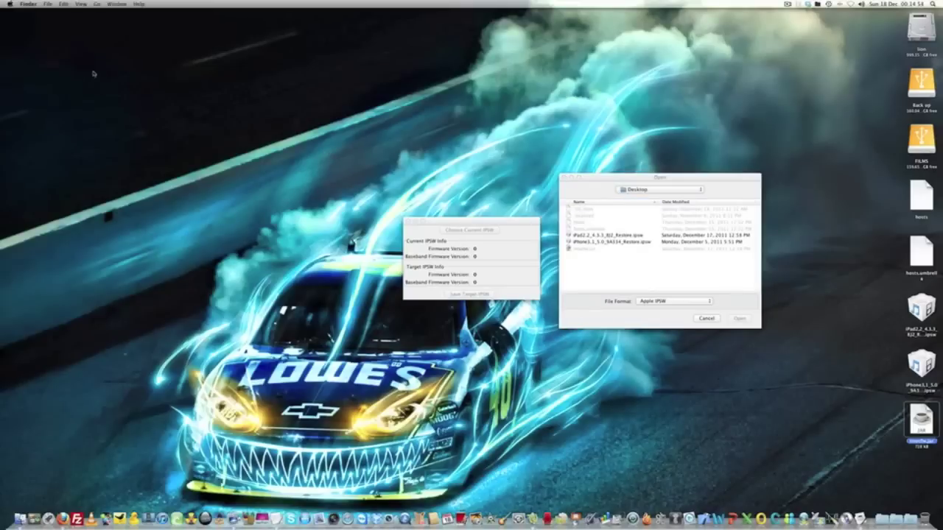
Step: Open the /etc folder in a Finder window using Go to Folder
{"action": "left_click", "coordinate": [97, 4]}
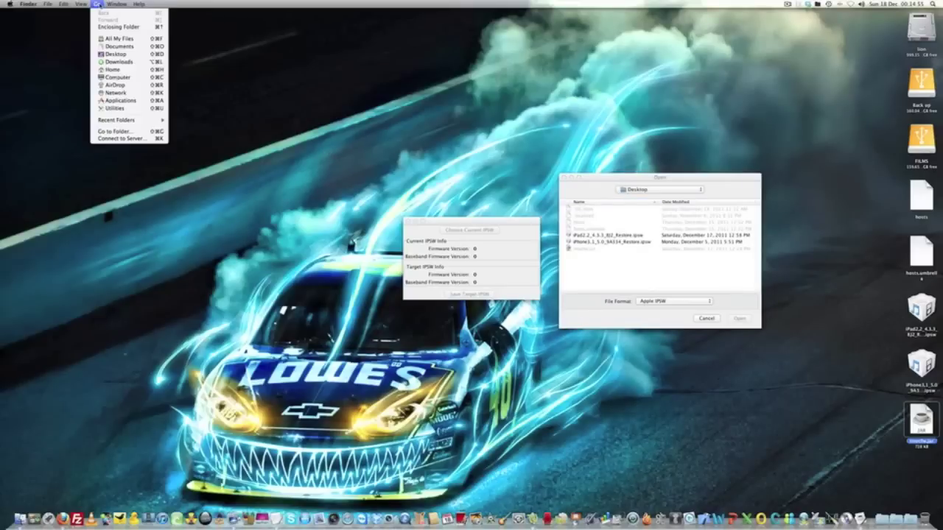
{"action": "left_click", "coordinate": [118, 131]}
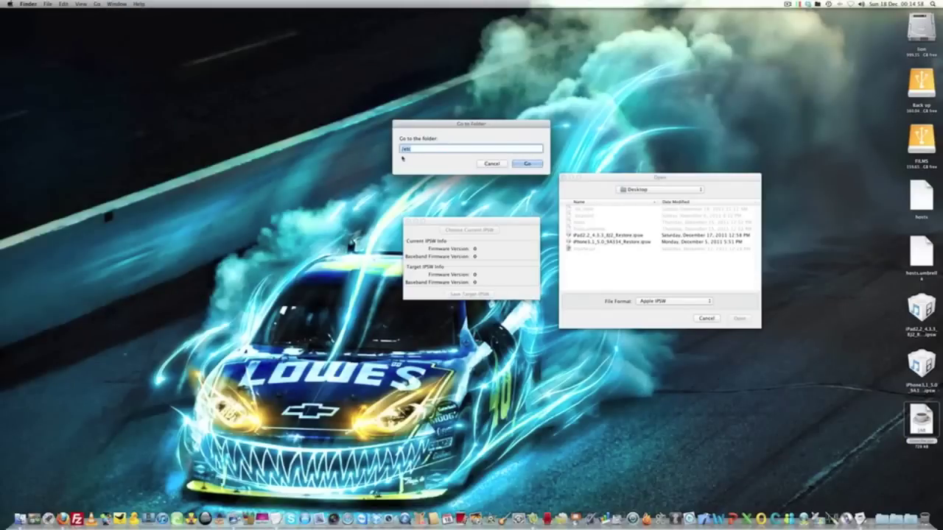
{"action": "left_click", "coordinate": [527, 163]}
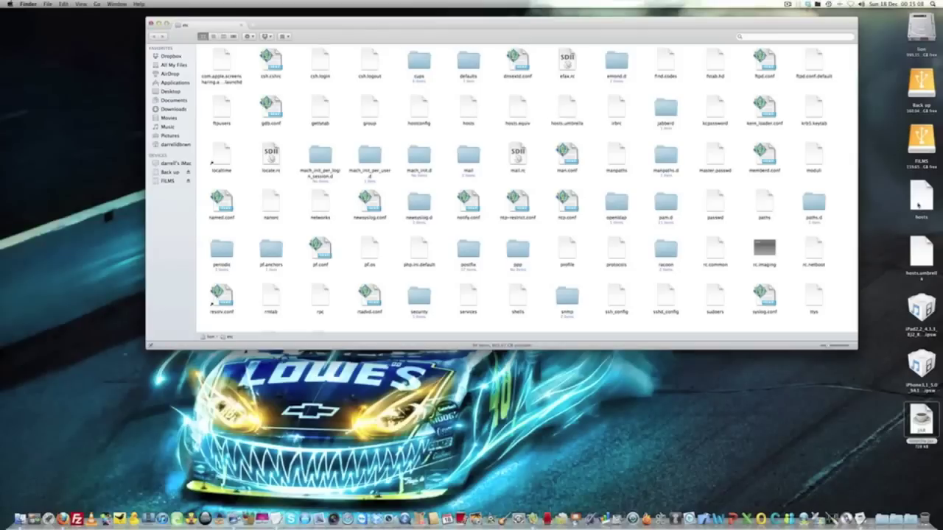
Step: Review the gs.apple.com line of the desktop hosts file in TextEdit, then close it
{"action": "double_click", "coordinate": [918, 206]}
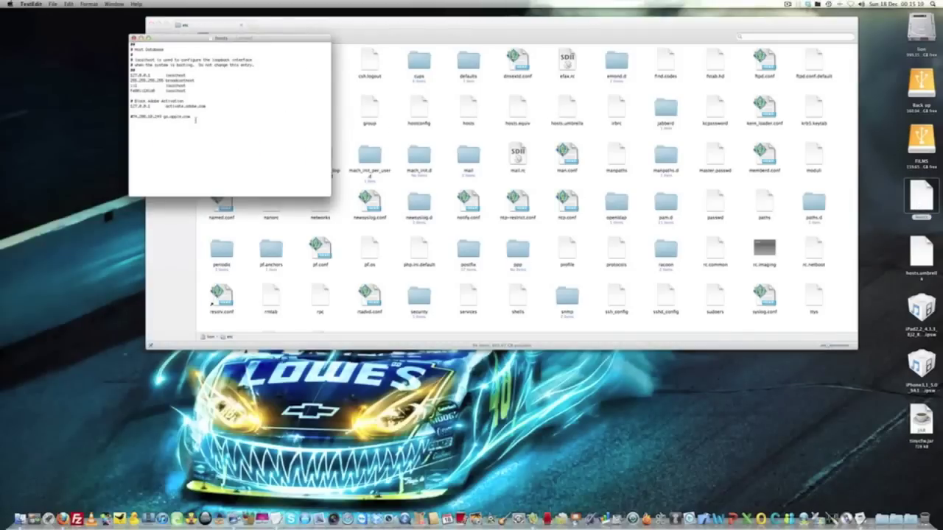
{"action": "left_click_drag", "start_coordinate": [192, 117], "coordinate": [131, 117]}
{"action": "left_click", "coordinate": [133, 38]}
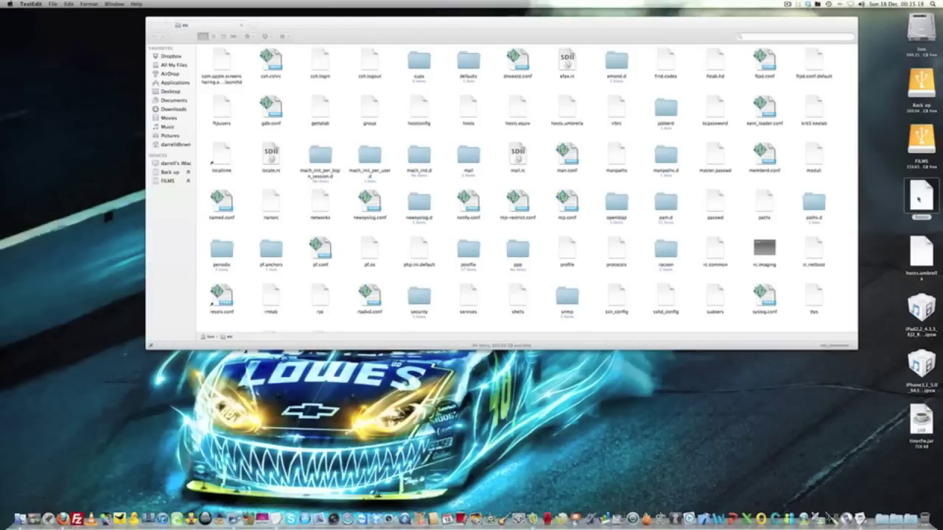
{"action": "right_click", "coordinate": [924, 248]}
Step: Dismiss hosts.umbrella's context menu and select the file on the desktop
{"action": "mouse_move", "coordinate": [858, 255]}
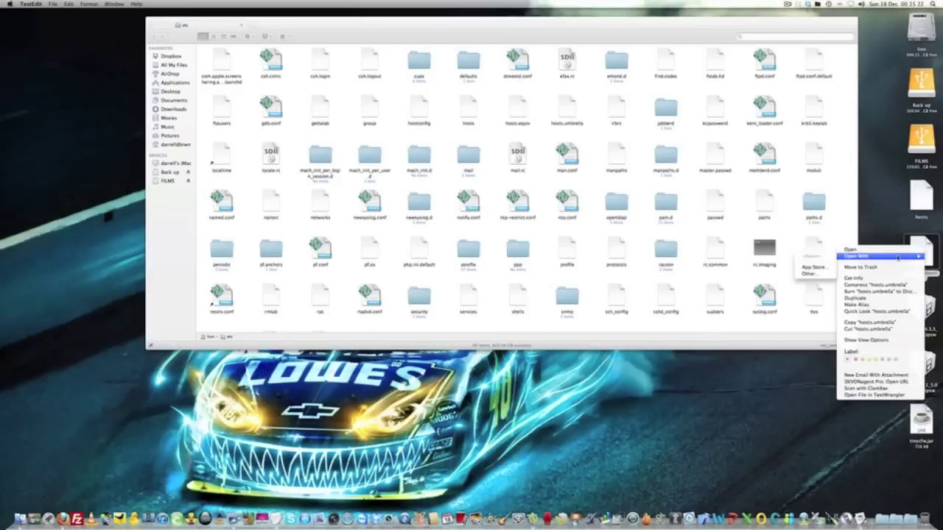
{"action": "left_click", "coordinate": [815, 269]}
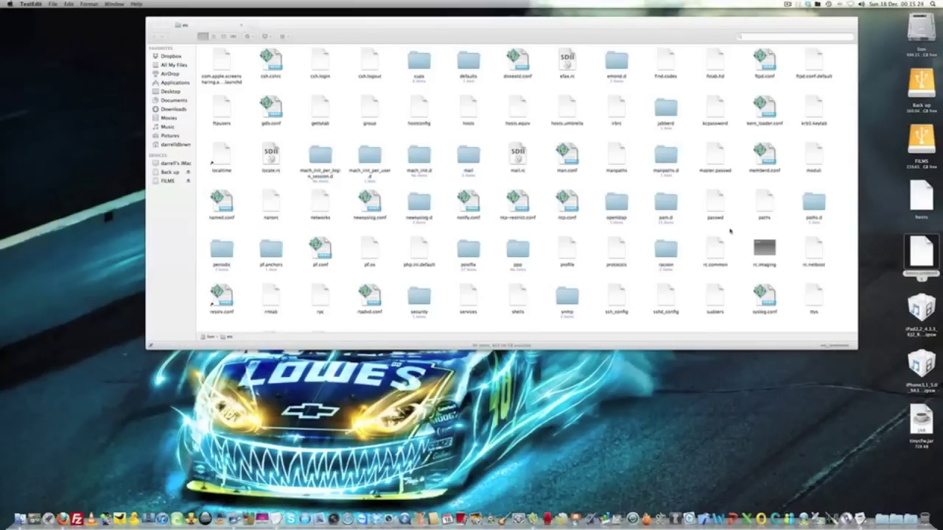
{"action": "right_click", "coordinate": [924, 249]}
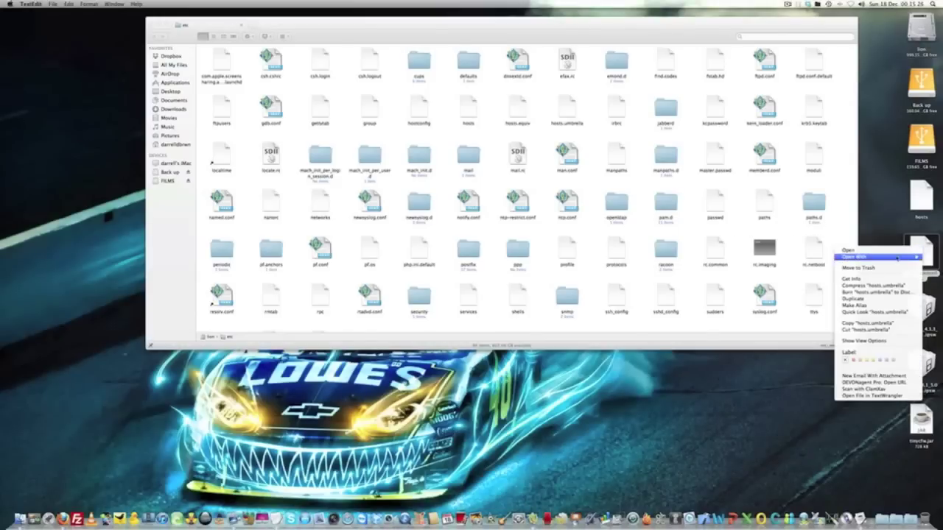
{"action": "key", "text": "Escape"}
{"action": "left_click", "coordinate": [917, 258]}
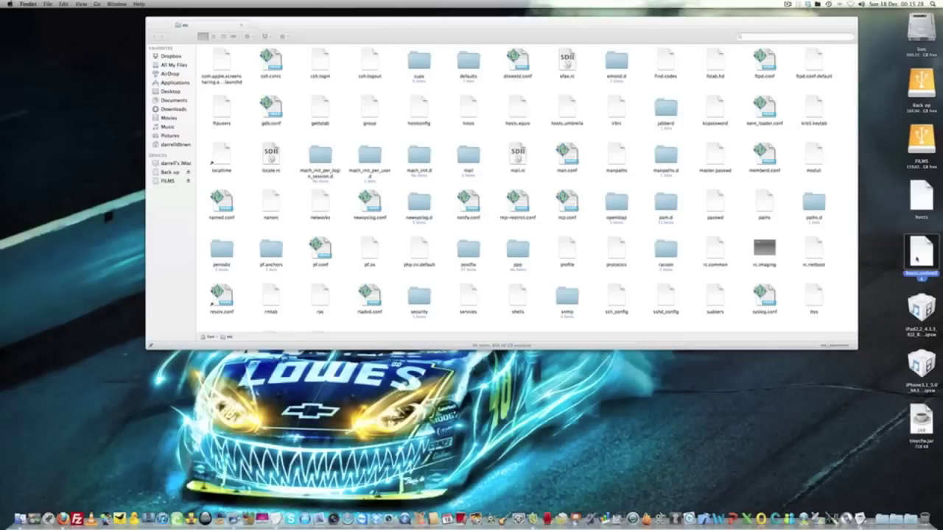
Step: Open hosts.umbrella in TextEdit.app via Open With > Other…
{"action": "right_click", "coordinate": [917, 259]}
{"action": "mouse_move", "coordinate": [895, 268]}
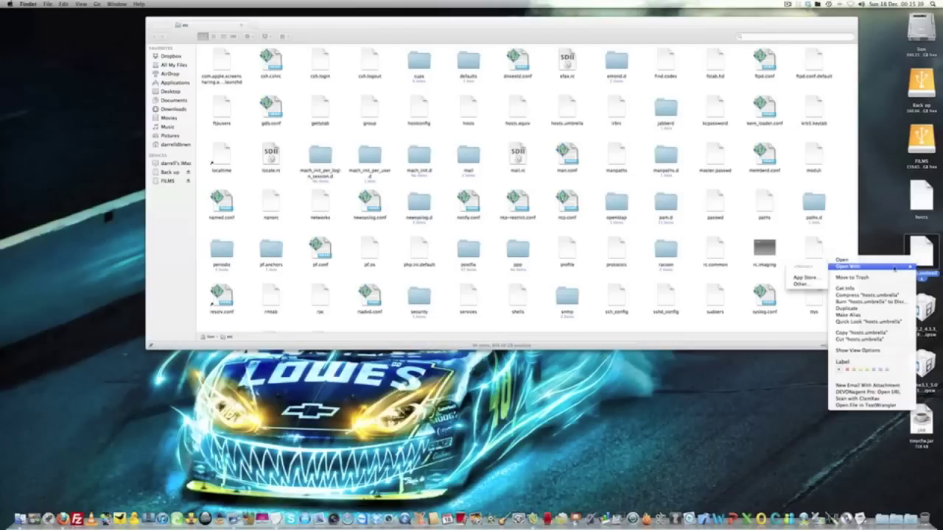
{"action": "left_click", "coordinate": [804, 284]}
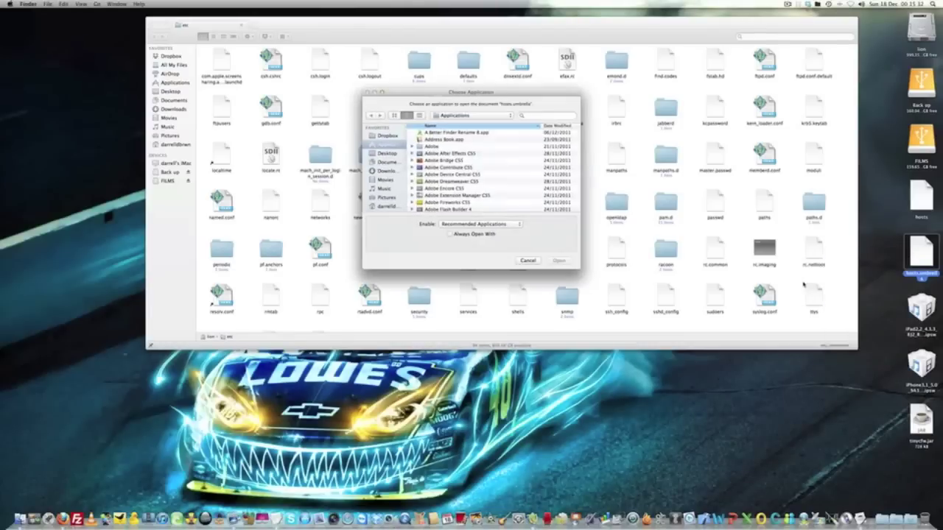
{"action": "scroll", "coordinate": [471, 169], "scroll_direction": "down", "scroll_amount": 3}
{"action": "scroll", "coordinate": [461, 127], "scroll_direction": "down", "scroll_amount": 15}
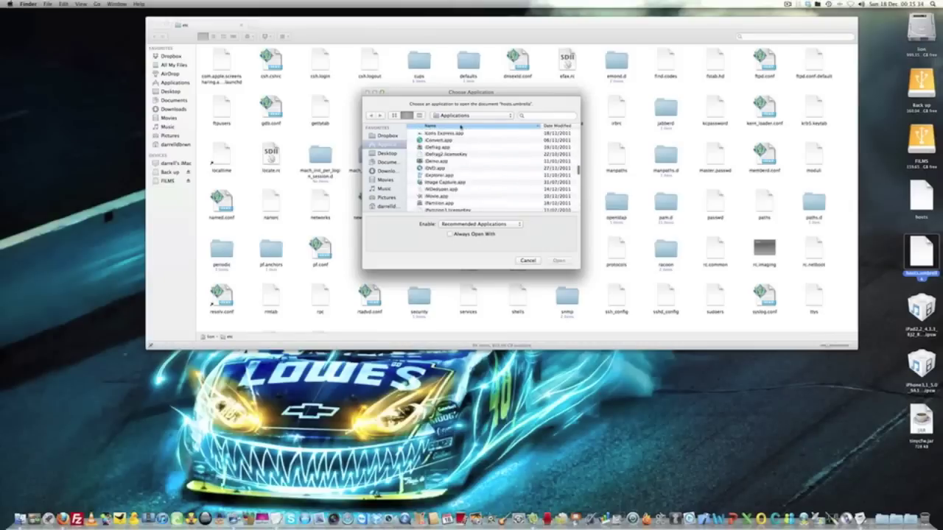
{"action": "scroll", "coordinate": [460, 127], "scroll_direction": "up", "scroll_amount": 5}
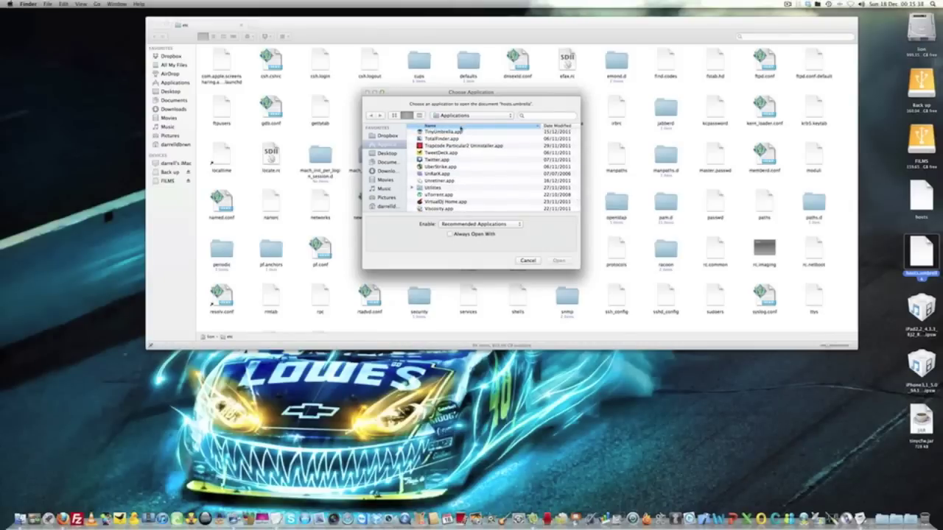
{"action": "scroll", "coordinate": [454, 170], "scroll_direction": "up", "scroll_amount": 3}
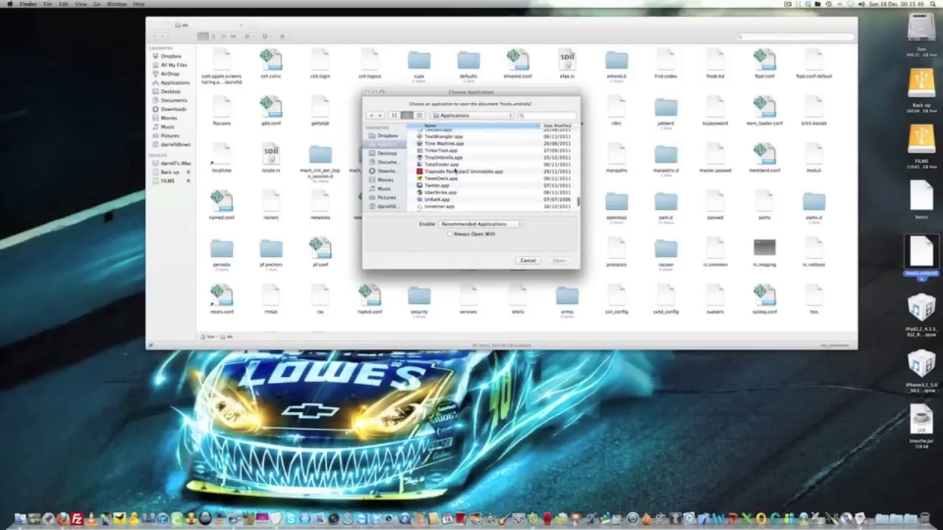
{"action": "left_click", "coordinate": [439, 145]}
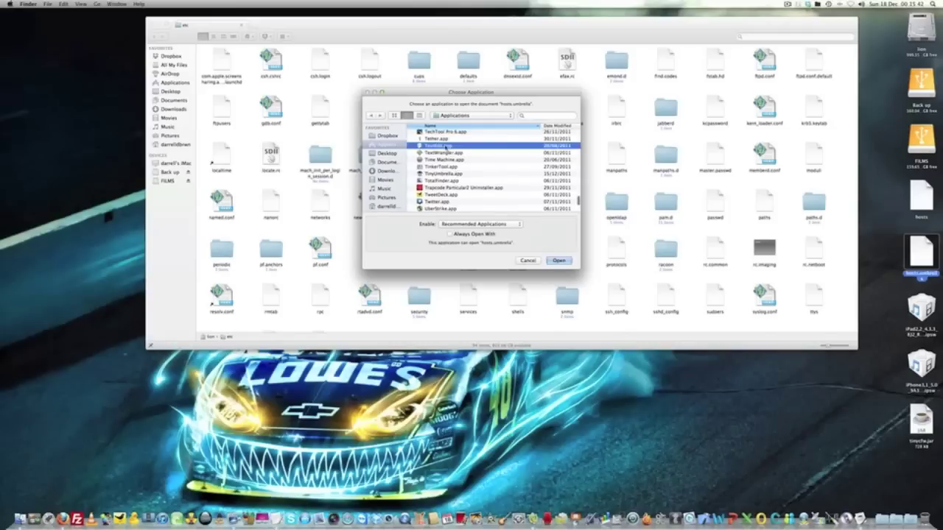
{"action": "left_click", "coordinate": [556, 261]}
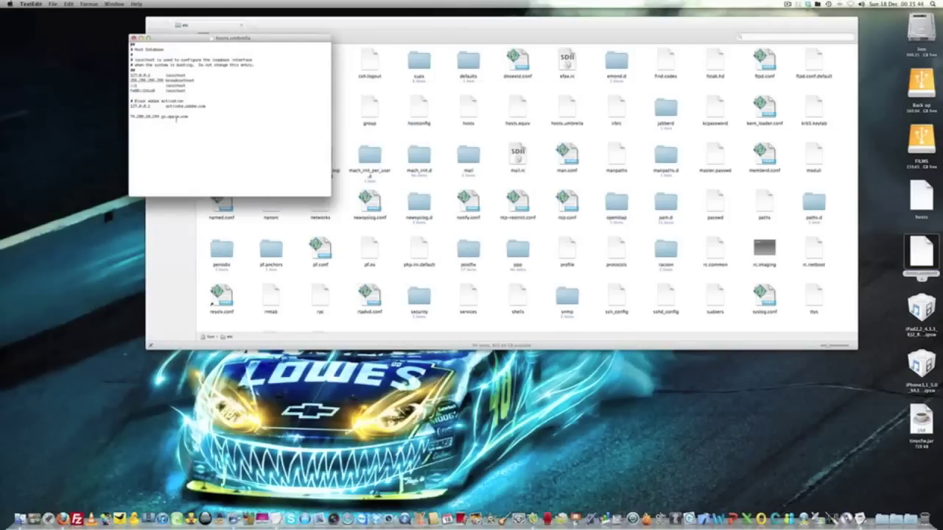
Step: Highlight the 74.208.10.249 gs.apple.com line in hosts.umbrella, then close the document
{"action": "left_click_drag", "start_coordinate": [188, 116], "coordinate": [130, 114]}
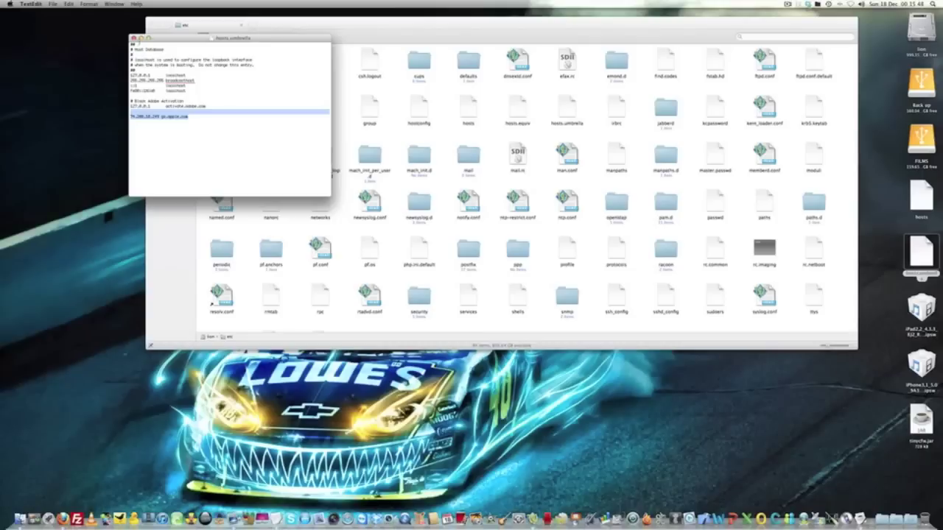
{"action": "left_click", "coordinate": [134, 38]}
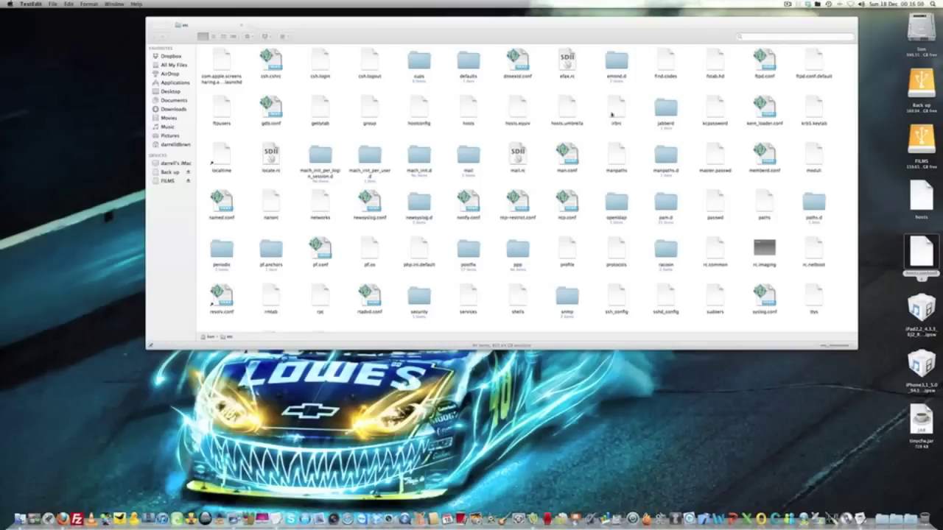
Step: Drag the hosts file from /etc to the desktop and close the /etc window
{"action": "mouse_move", "coordinate": [471, 112]}
{"action": "left_mouse_down"}
{"action": "mouse_move", "coordinate": [789, 223]}
{"action": "mouse_move", "coordinate": [840, 291]}
{"action": "mouse_move", "coordinate": [875, 288]}
{"action": "mouse_move", "coordinate": [528, 90]}
{"action": "mouse_move", "coordinate": [477, 108]}
{"action": "left_mouse_up"}
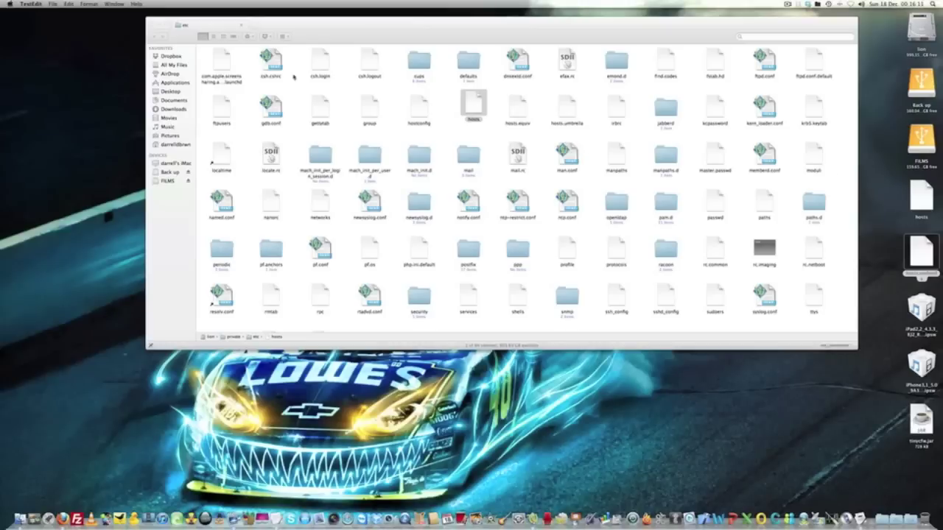
{"action": "left_click", "coordinate": [151, 25]}
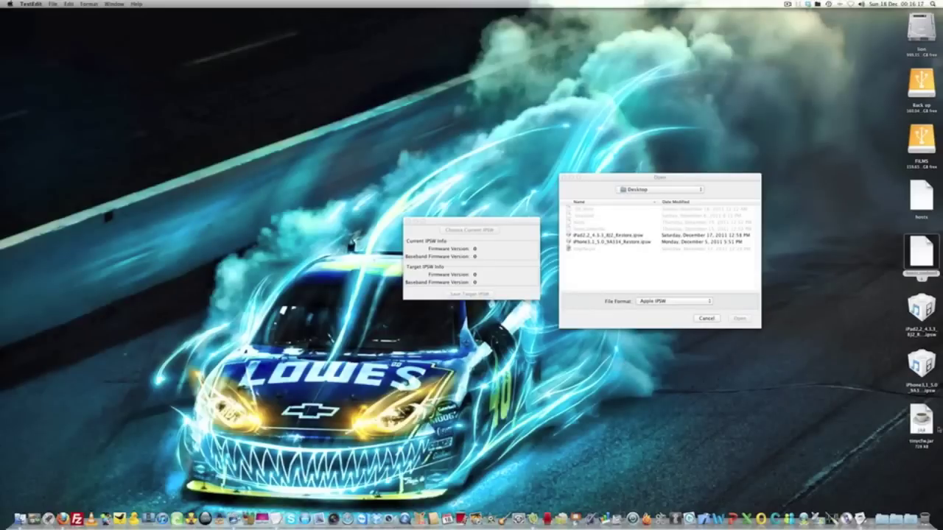
Step: Load iPad2 4.3.3 8J2 Restore.ipsw into TinyCFW as the current IPSW
{"action": "mouse_move", "coordinate": [921, 418]}
{"action": "left_mouse_down"}
{"action": "mouse_move", "coordinate": [748, 397]}
{"action": "mouse_move", "coordinate": [921, 419]}
{"action": "left_mouse_up"}
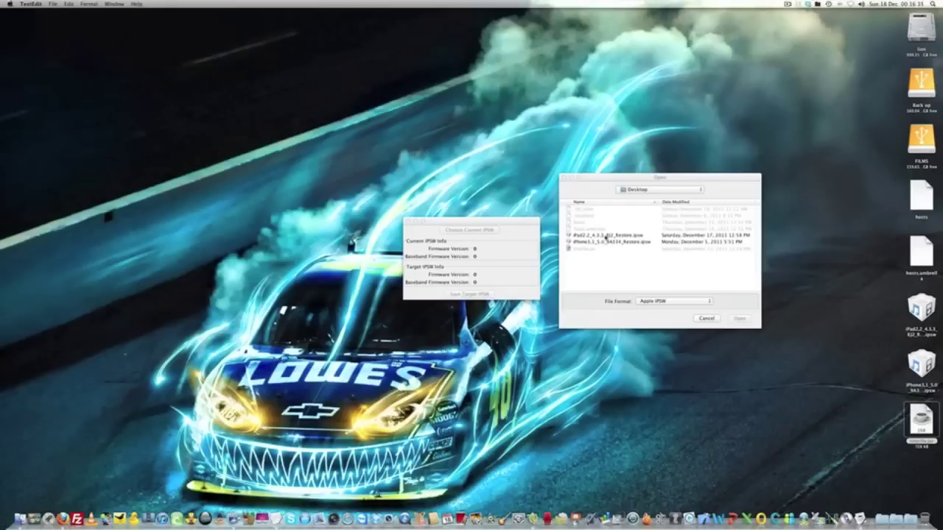
{"action": "left_click", "coordinate": [605, 236]}
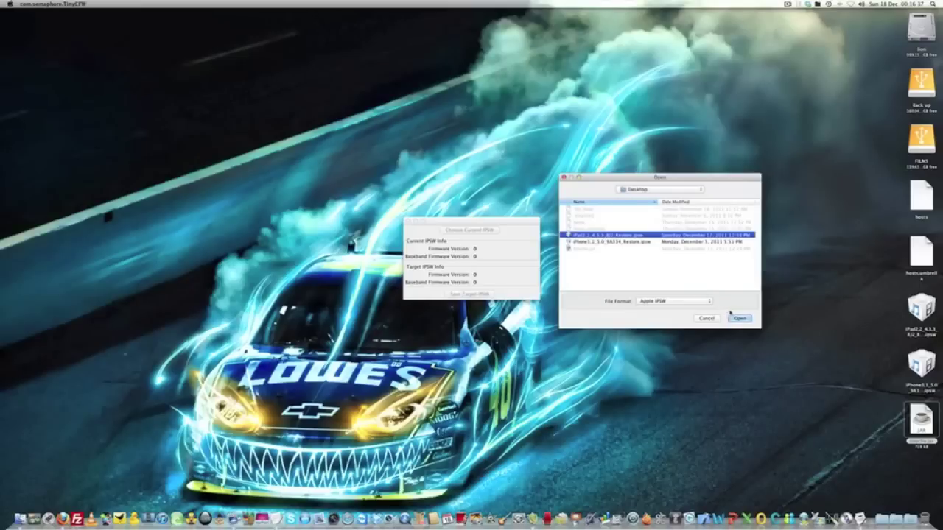
{"action": "left_click", "coordinate": [738, 318]}
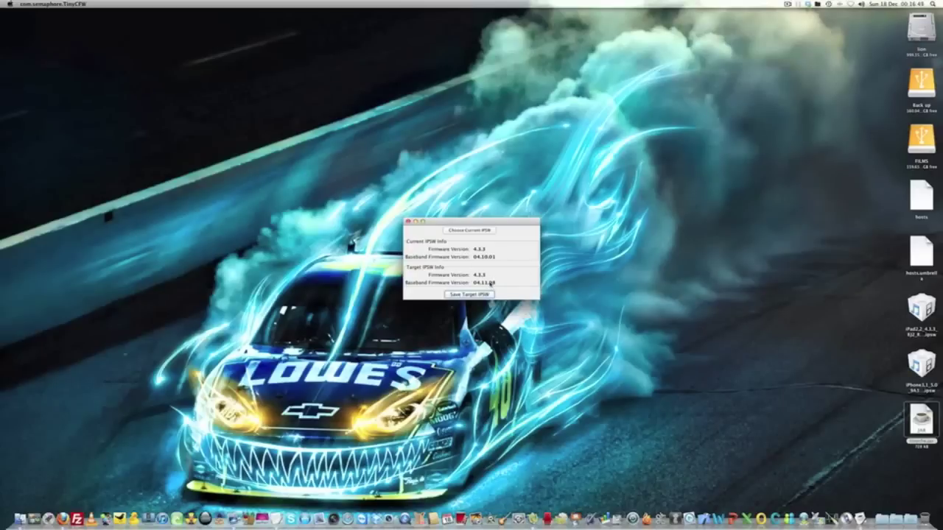
Step: Save the custom target IPSW, then bring up ScreenFlow's menu-bar options
{"action": "left_click", "coordinate": [474, 294]}
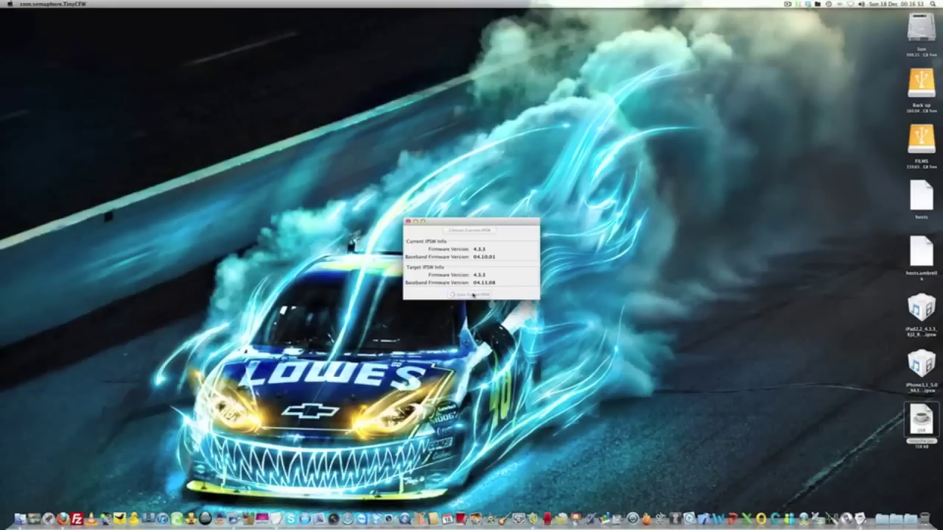
{"action": "left_click", "coordinate": [787, 5]}
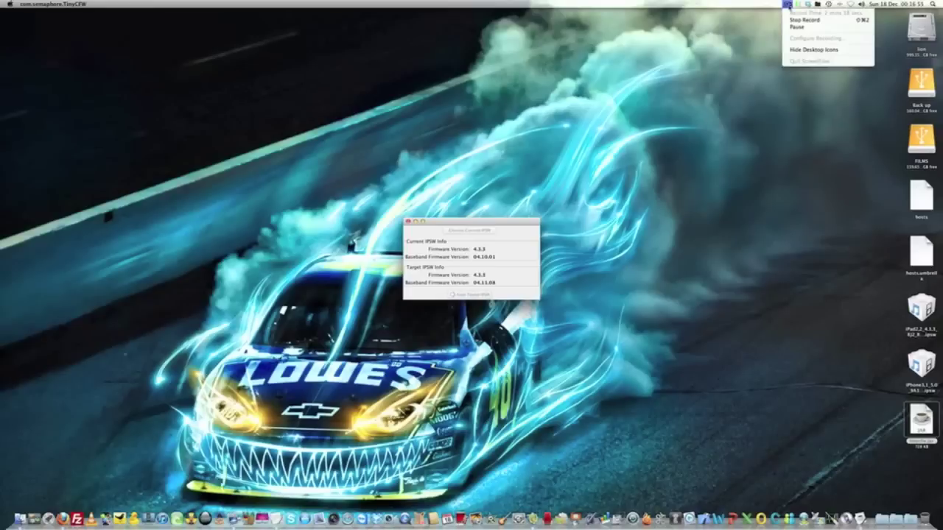
Step: Pause the recording, then reposition the iPad 2 IPSW icon on the desktop
{"action": "left_click", "coordinate": [794, 27]}
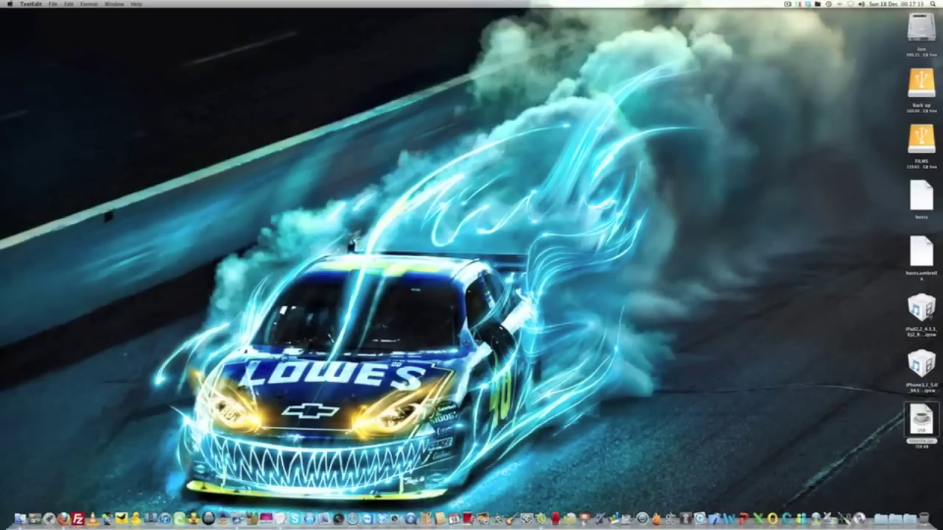
{"action": "left_click", "coordinate": [922, 309]}
{"action": "left_click_drag", "start_coordinate": [922, 309], "coordinate": [683, 307]}
{"action": "left_click", "coordinate": [926, 339]}
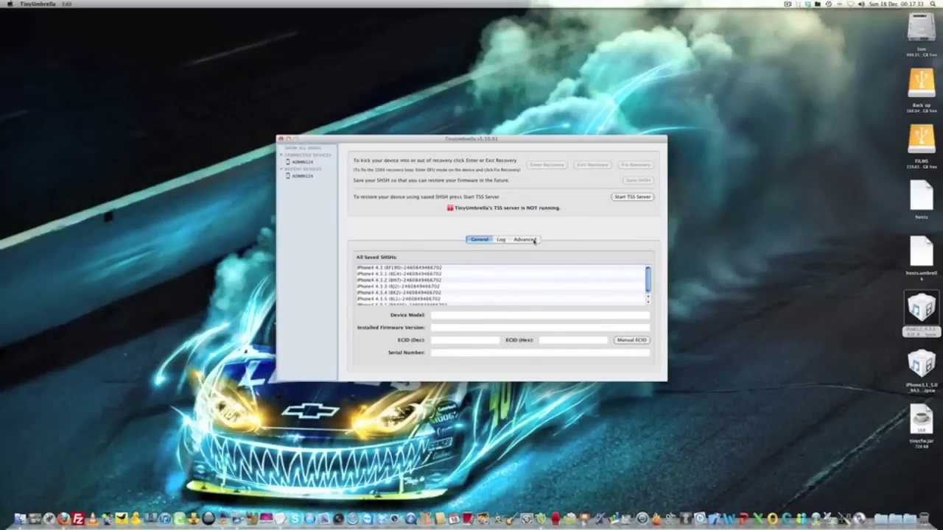
Step: In Advanced settings, untick overwrite SHSH and custom device name; tick Set Hosts to Cydia on Exit
{"action": "left_click", "coordinate": [534, 241]}
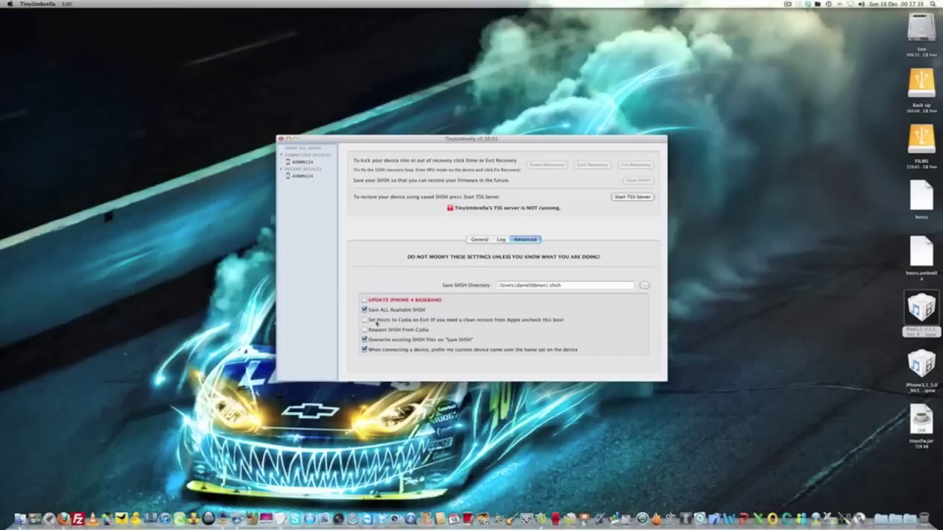
{"action": "left_click", "coordinate": [364, 340]}
{"action": "left_click", "coordinate": [364, 350]}
{"action": "left_click", "coordinate": [364, 319]}
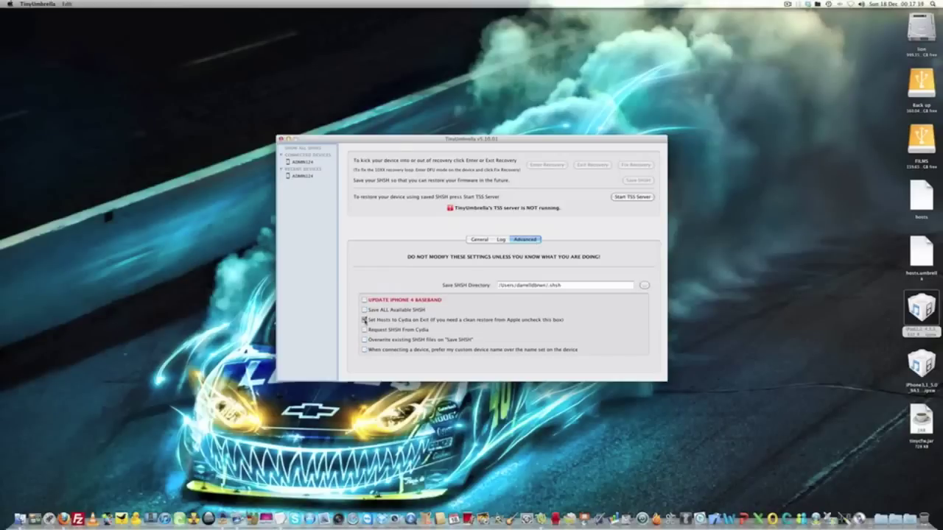